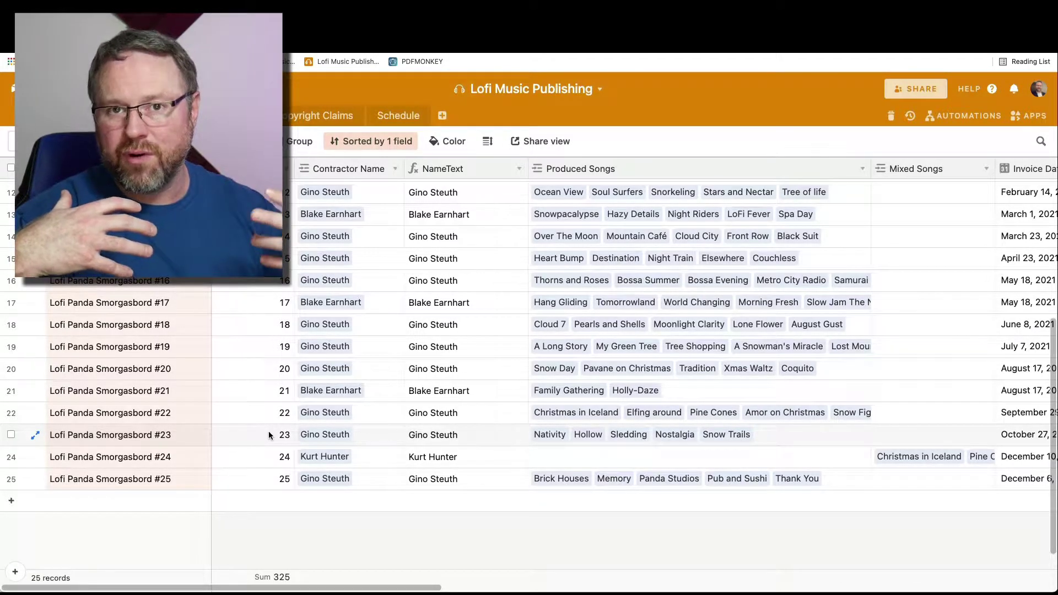
# Clear all linked songs from the Produced Songs cell of record #25.
pyautogui.click(269, 436)
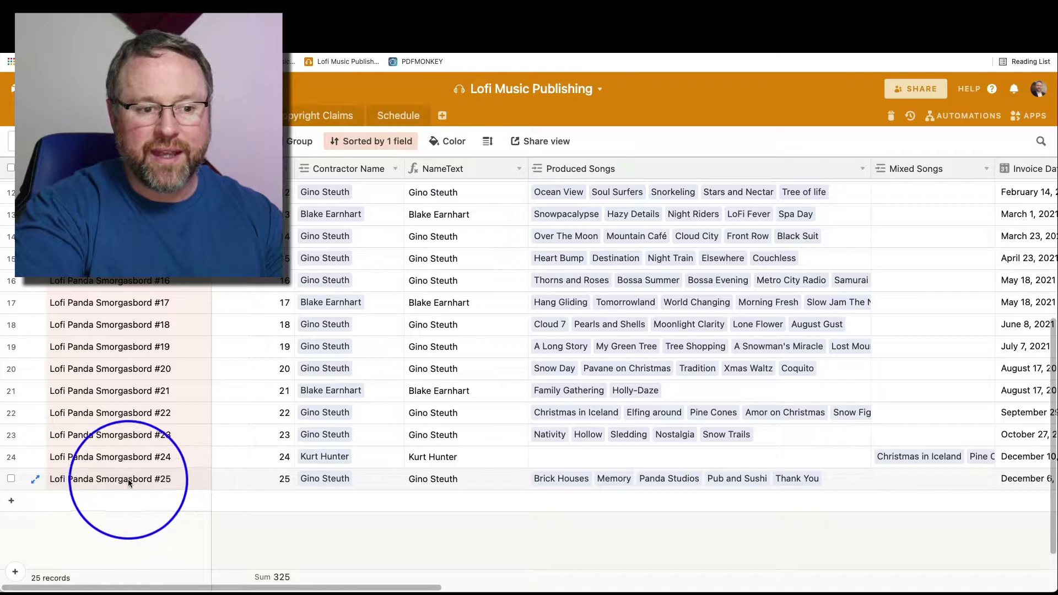
pyautogui.click(175, 479)
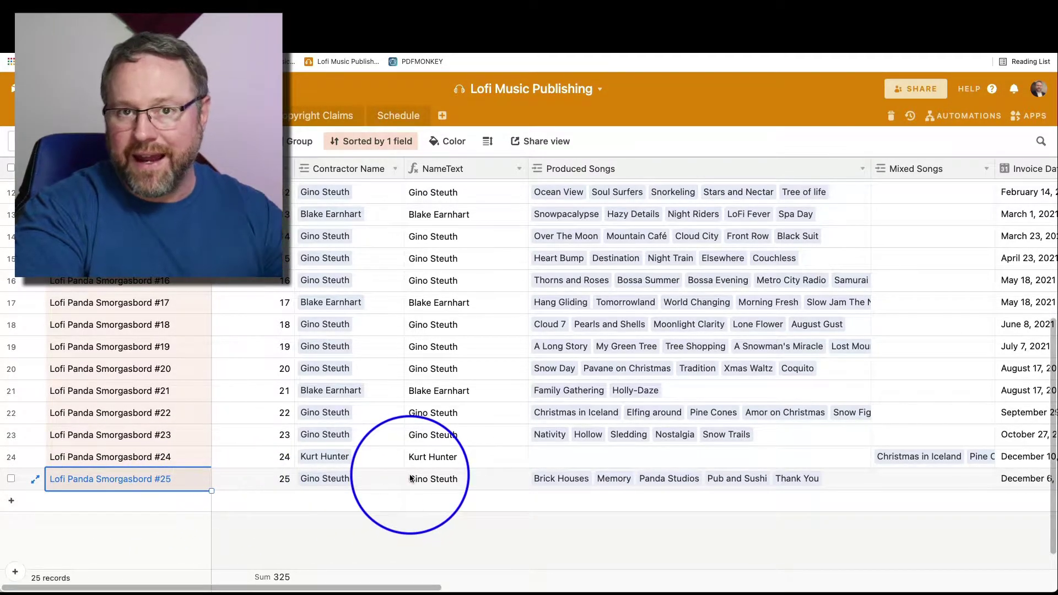
pyautogui.click(349, 485)
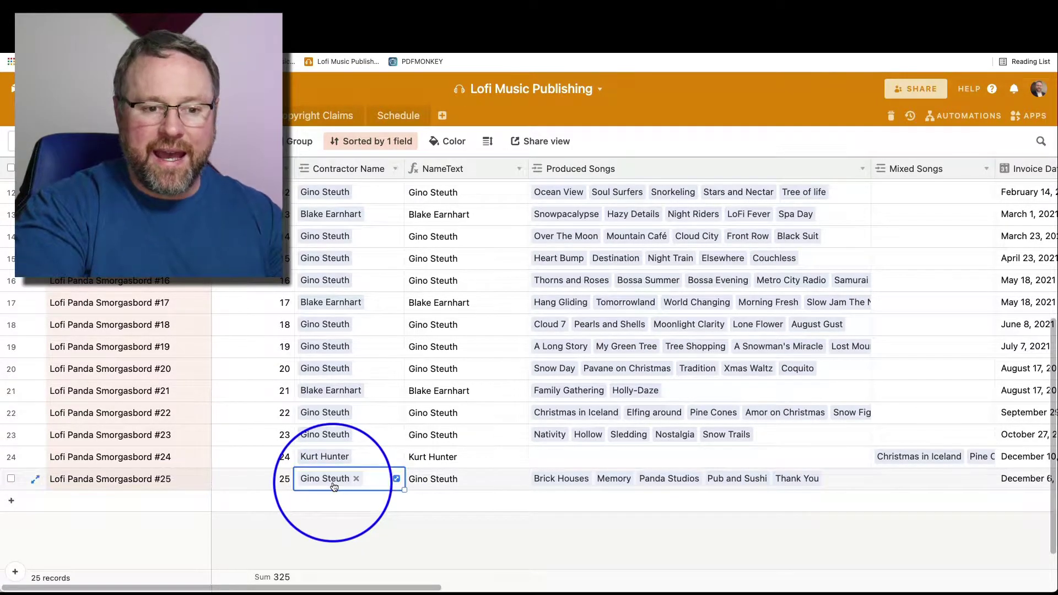
pyautogui.click(545, 478)
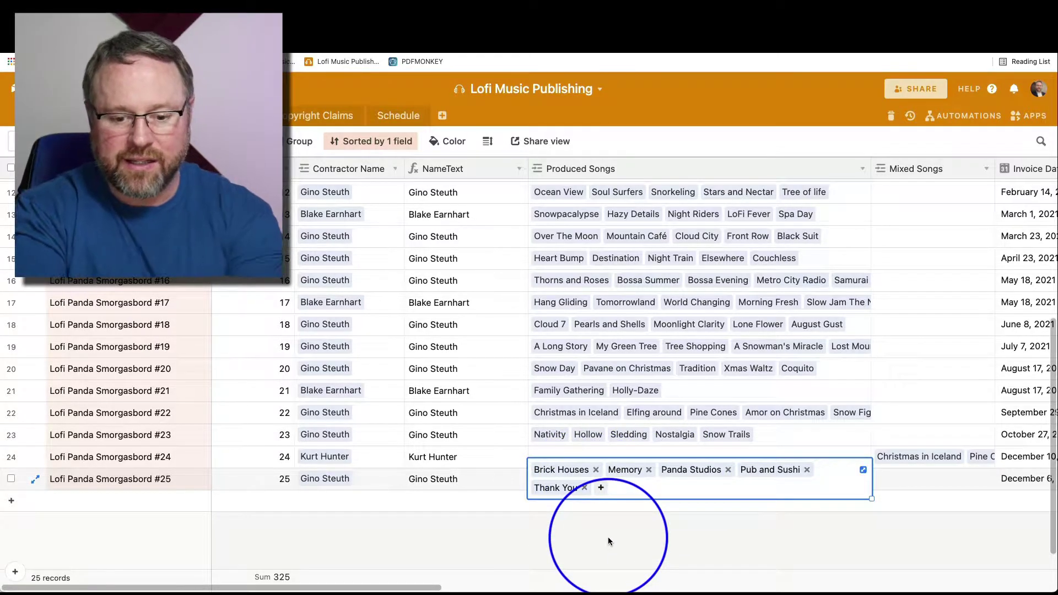
pyautogui.press('BackSpace')
# Link Brick Houses, Memory, Panda Studios, Pub and Sushi, and Thank You to invoice #25.
pyautogui.click(539, 478)
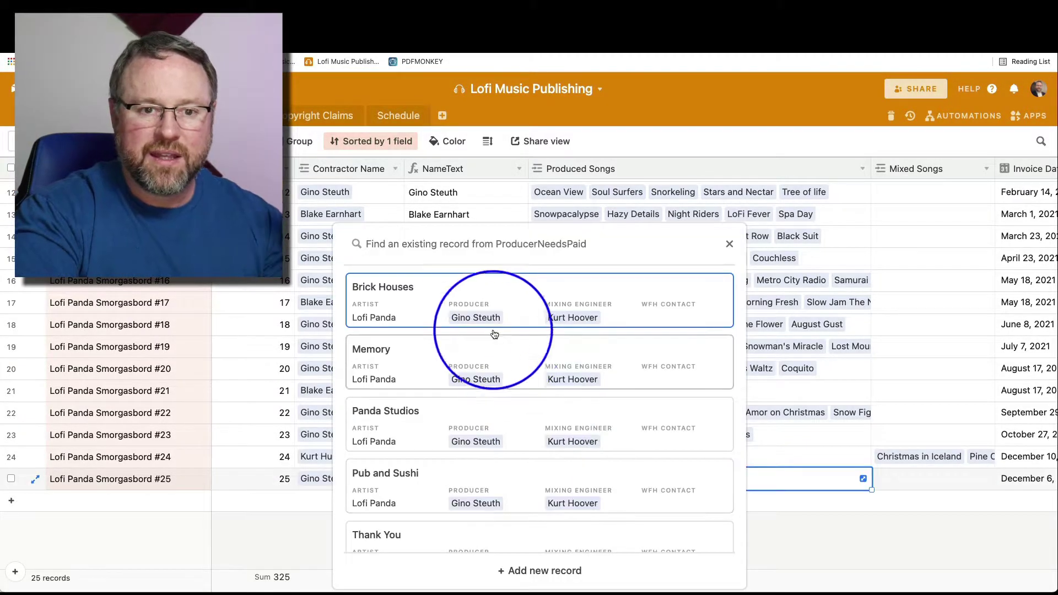
pyautogui.click(481, 298)
pyautogui.click(611, 478)
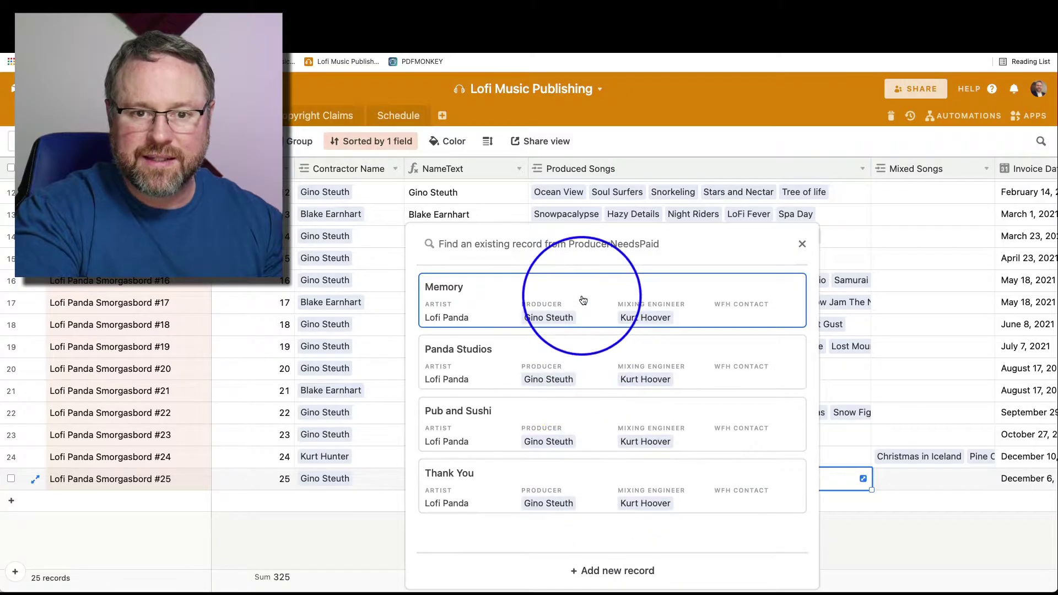
pyautogui.click(583, 300)
pyautogui.click(663, 478)
pyautogui.click(626, 328)
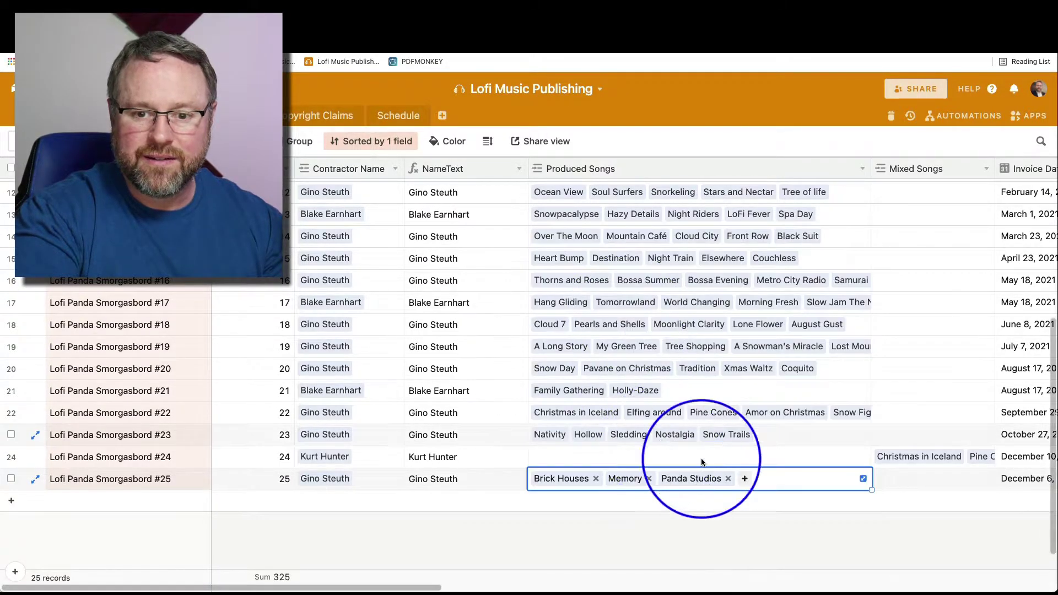
pyautogui.click(745, 479)
pyautogui.click(685, 309)
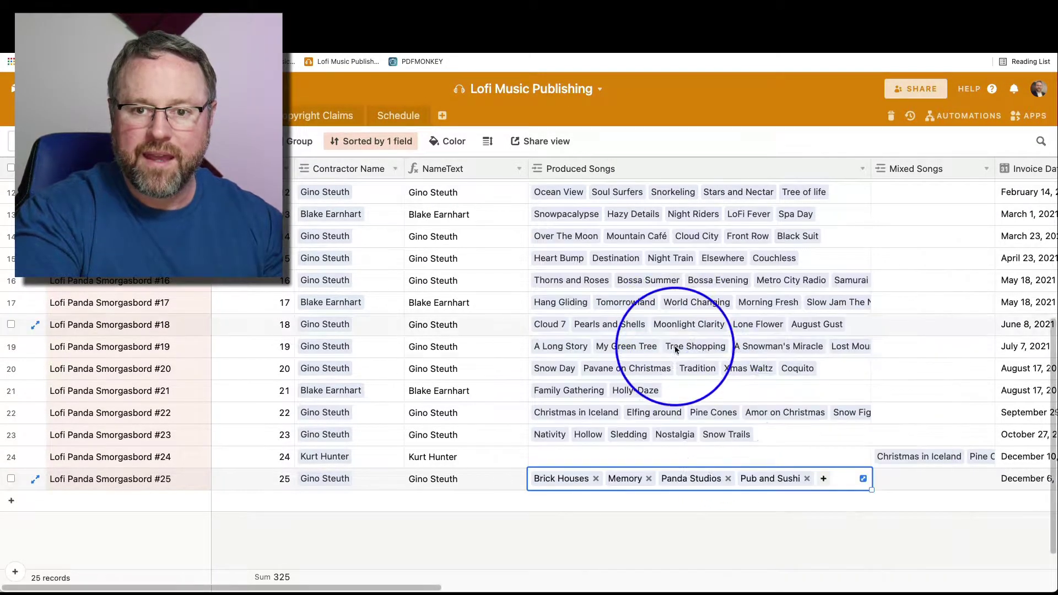
pyautogui.click(824, 479)
pyautogui.click(745, 315)
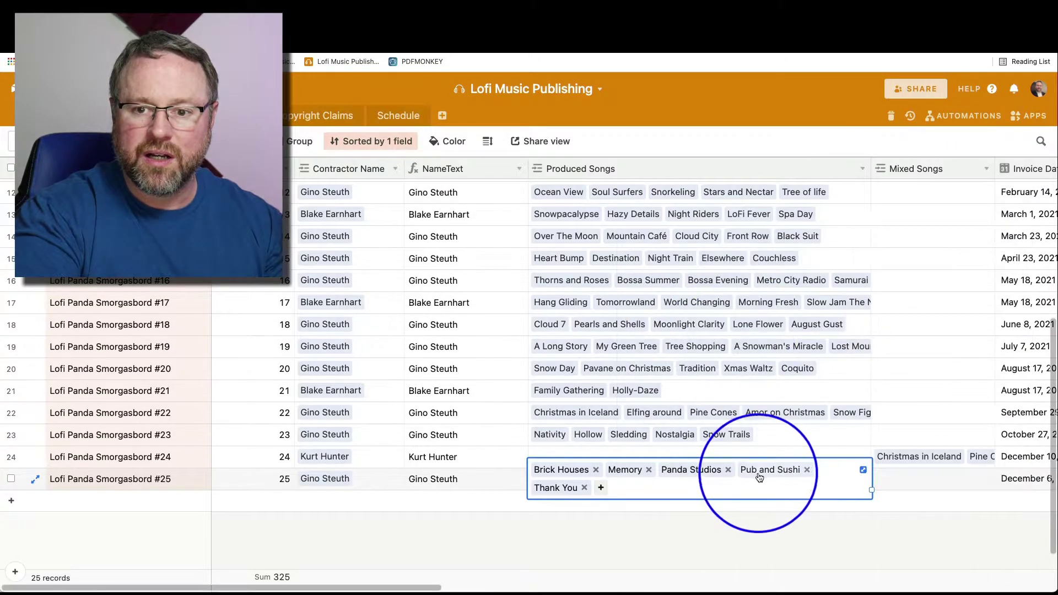
pyautogui.click(789, 547)
# Tick Create Agreement on invoice #25 and select its generated Agreement Draft attachment.
pyautogui.hscroll(10, 853, 462)
pyautogui.hscroll(-10, 384, 484)
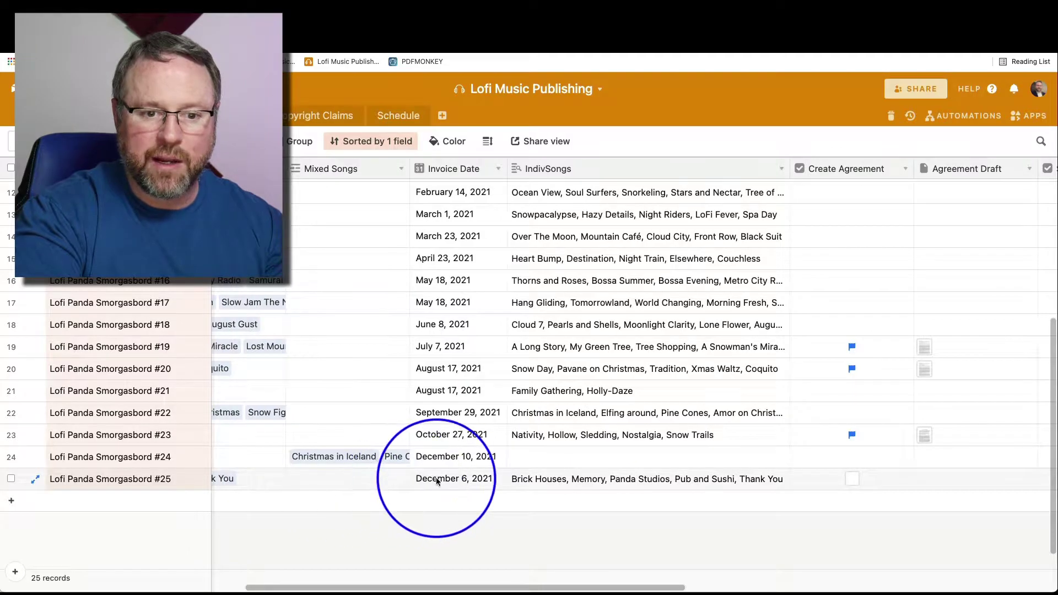
pyautogui.hscroll(5, 436, 481)
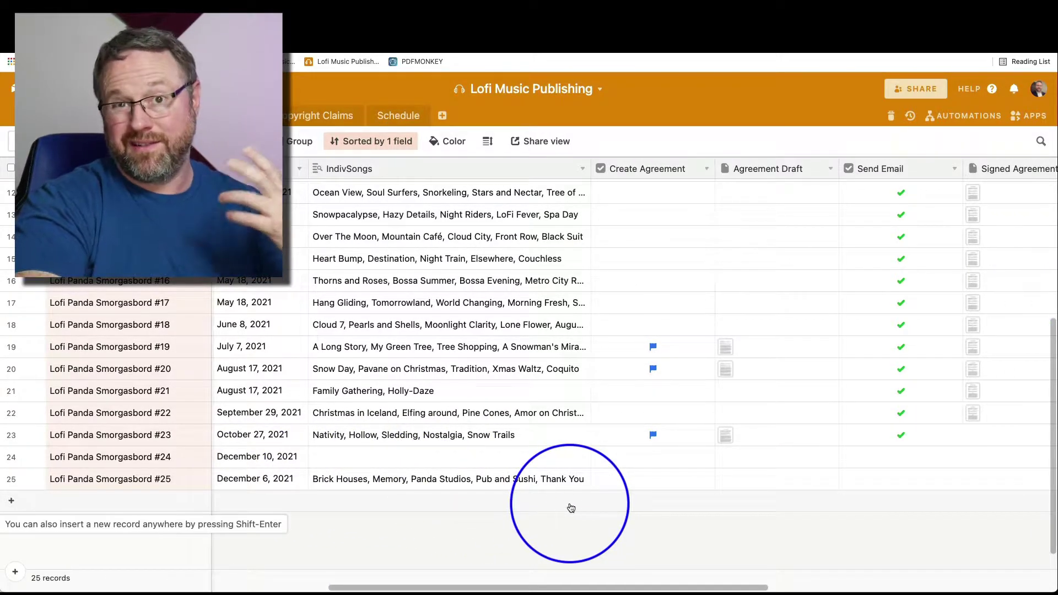
pyautogui.hscroll(5, 653, 484)
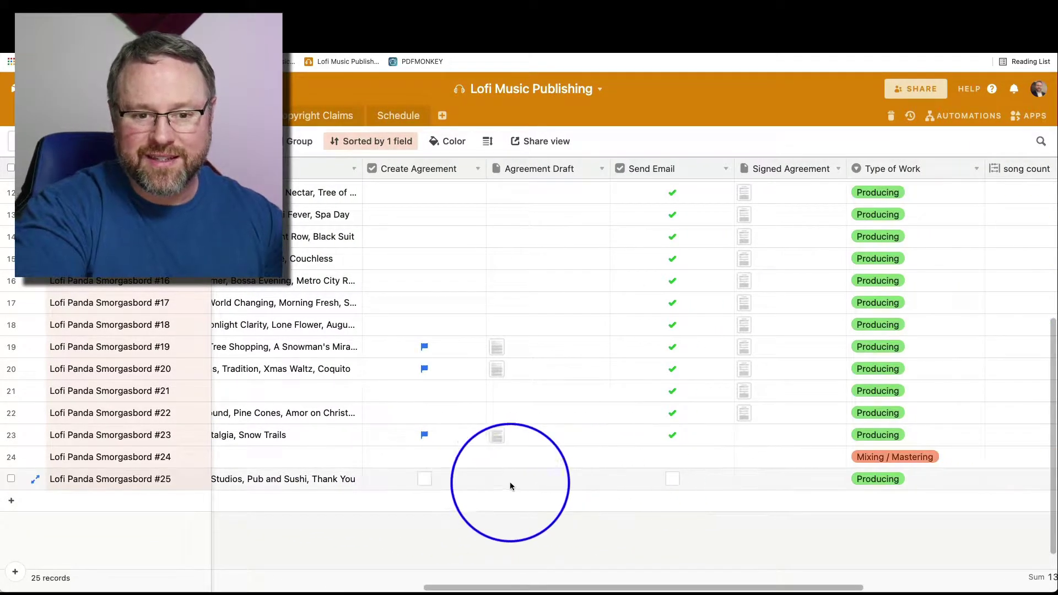
pyautogui.hscroll(1, 423, 485)
pyautogui.click(416, 478)
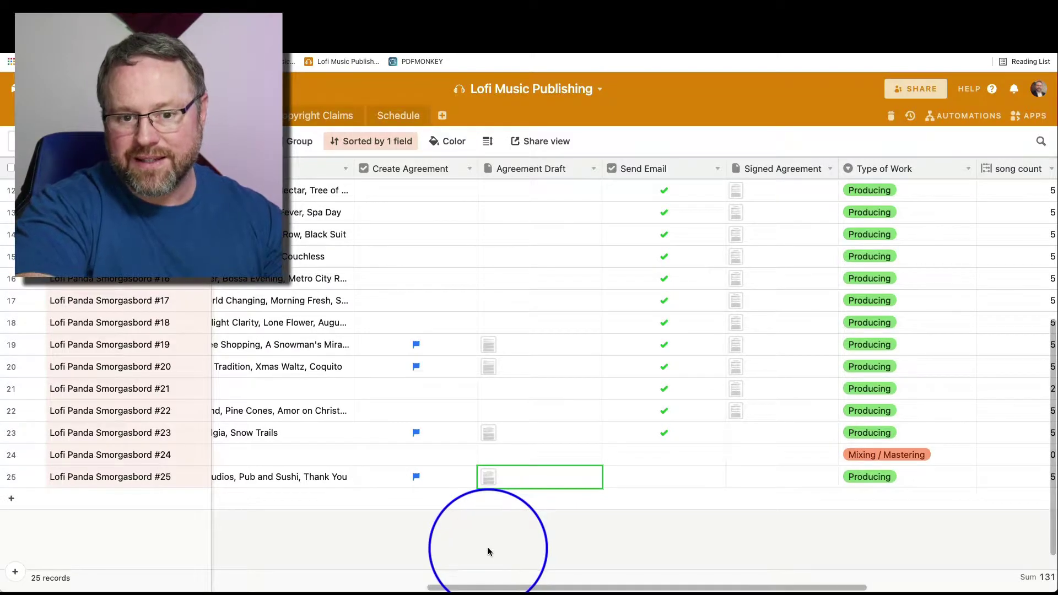
pyautogui.click(491, 479)
# Review the agreement PDF through Schedule A: five songs at $65 each, $325 total.
pyautogui.click(492, 480)
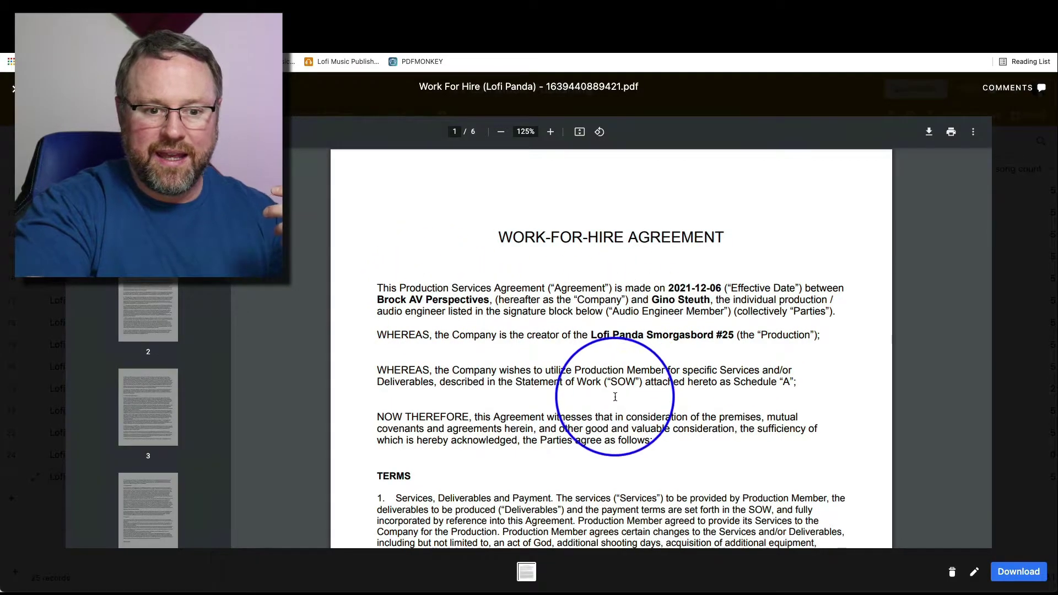
pyautogui.scroll(-2, 606, 362)
pyautogui.scroll(-20, 607, 362)
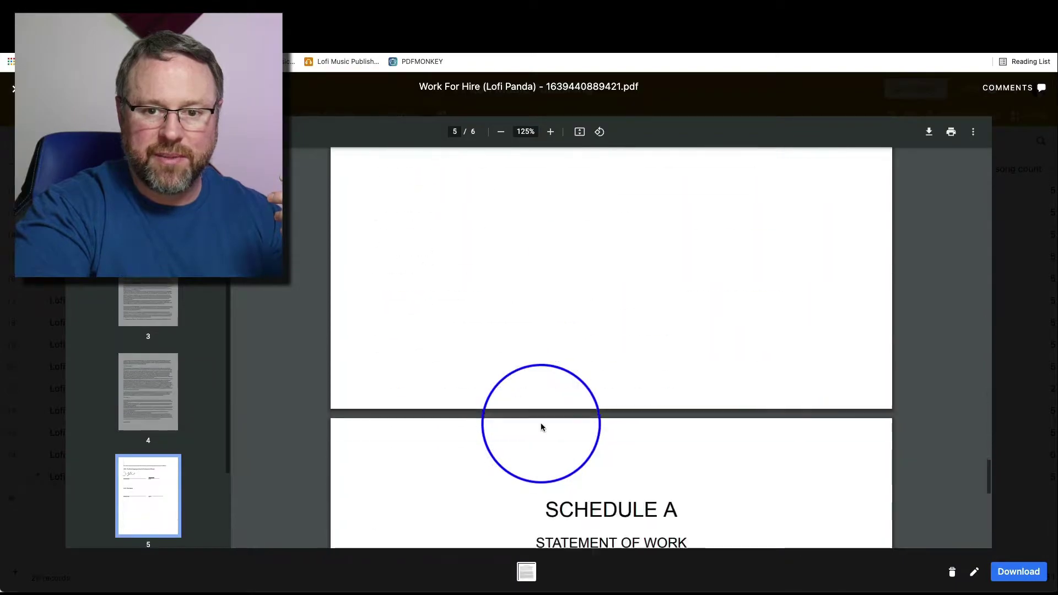
pyautogui.scroll(4, 541, 428)
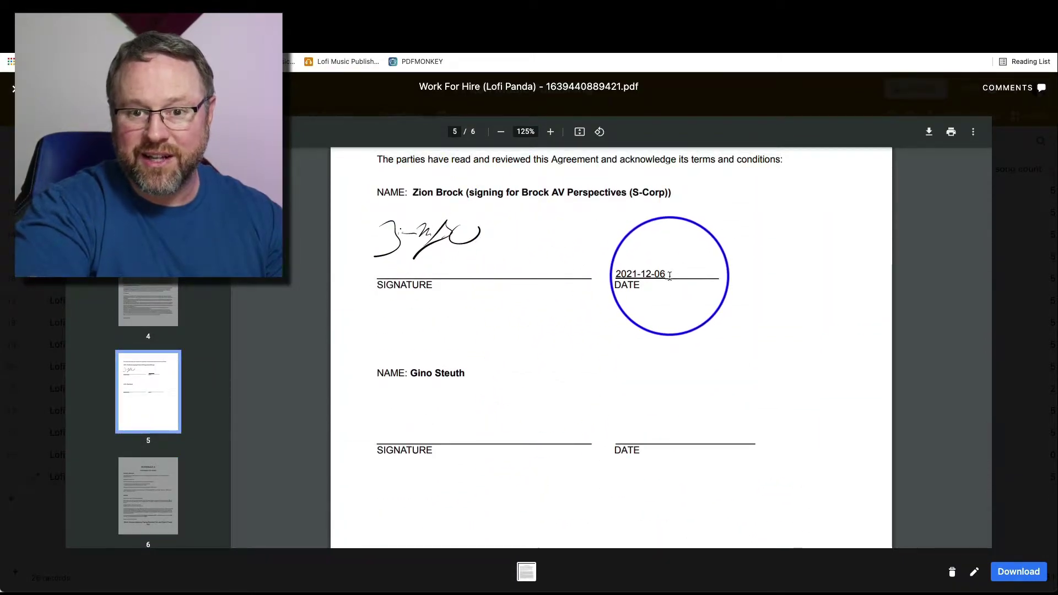
pyautogui.scroll(-3, 668, 289)
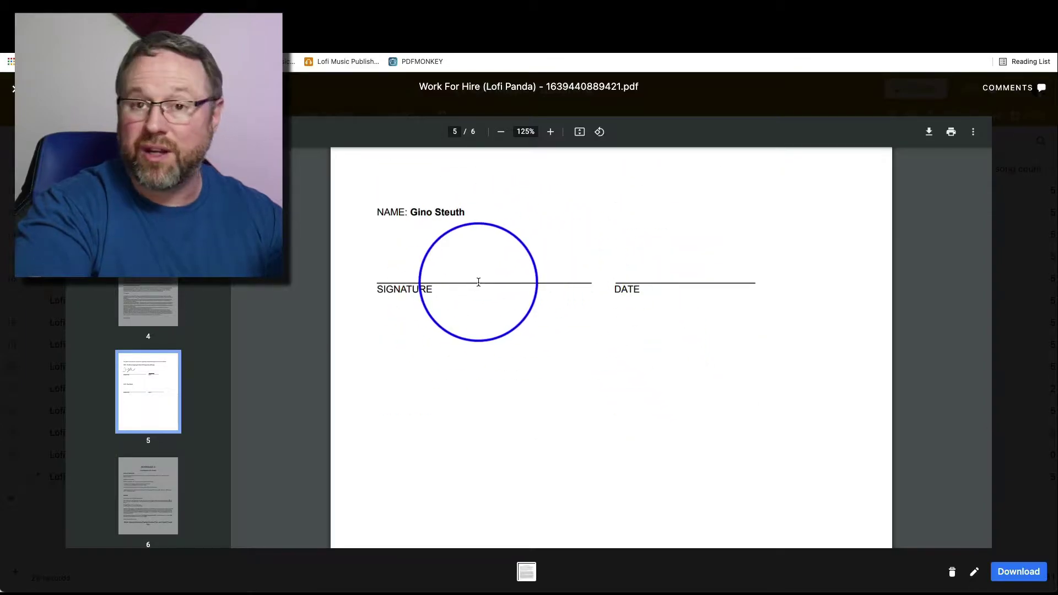
pyautogui.scroll(-10, 468, 298)
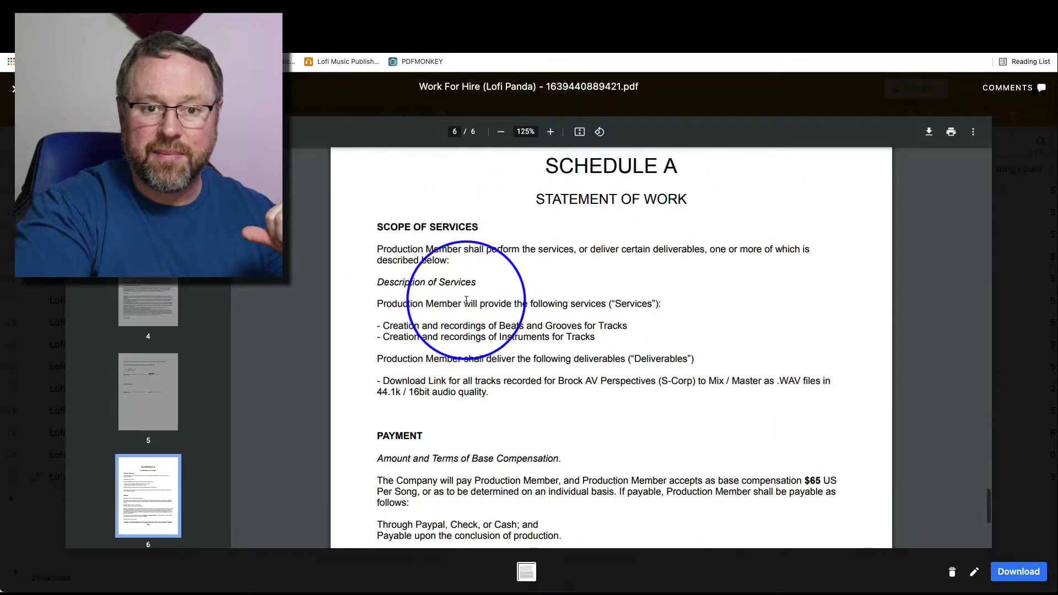
pyautogui.scroll(-5, 539, 260)
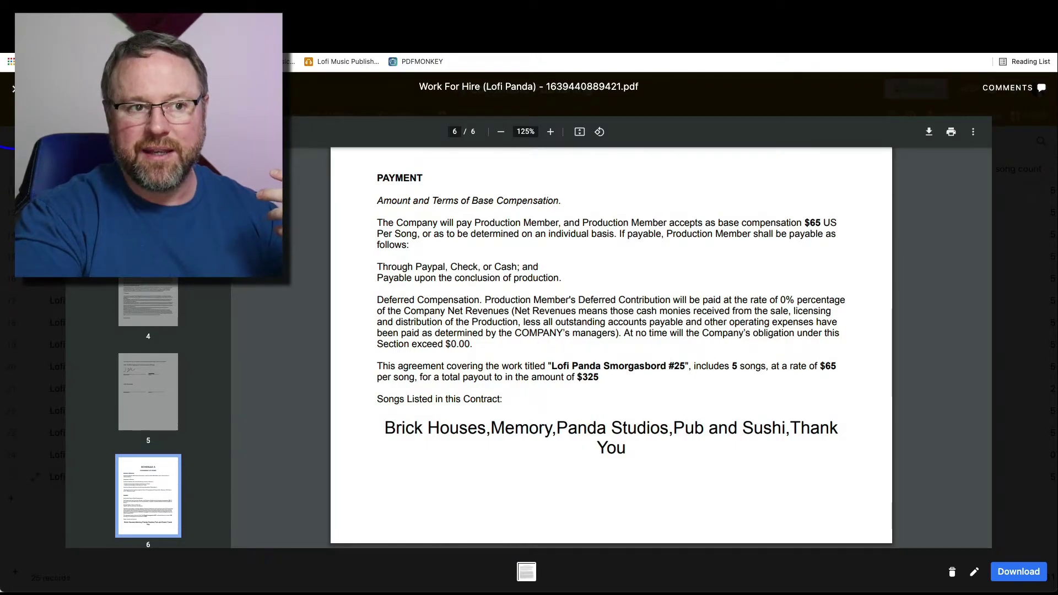
pyautogui.press('Escape')
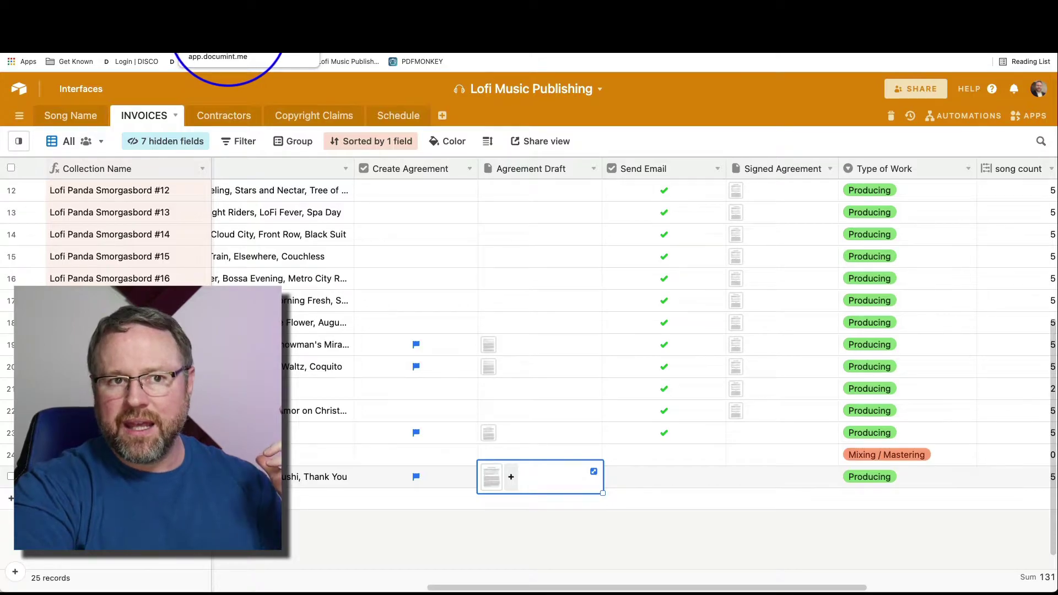
pyautogui.click(229, 28)
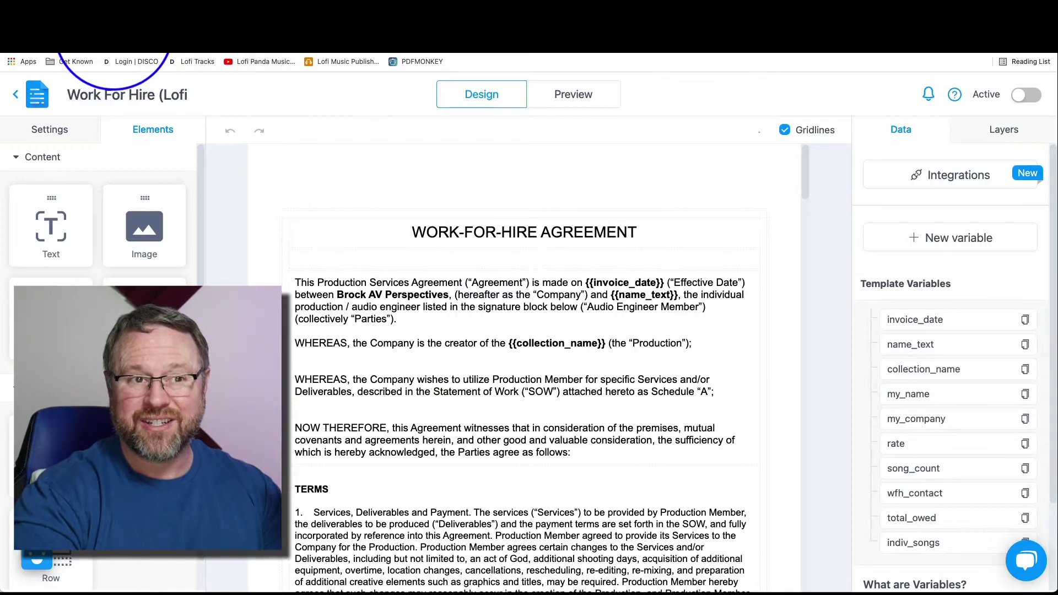
pyautogui.click(165, 23)
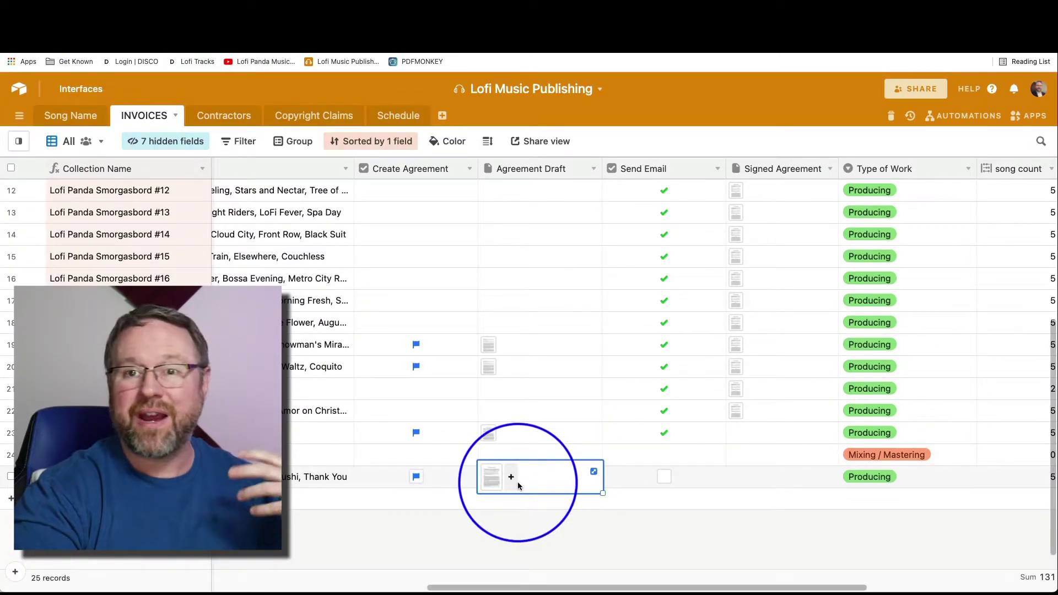